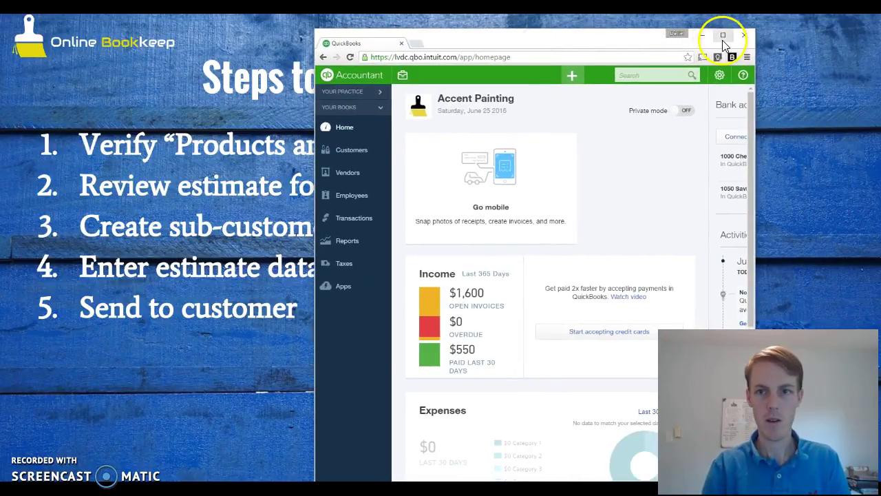
Maximize the QuickBooks browser window and open the Products and Services list.
click(723, 36)
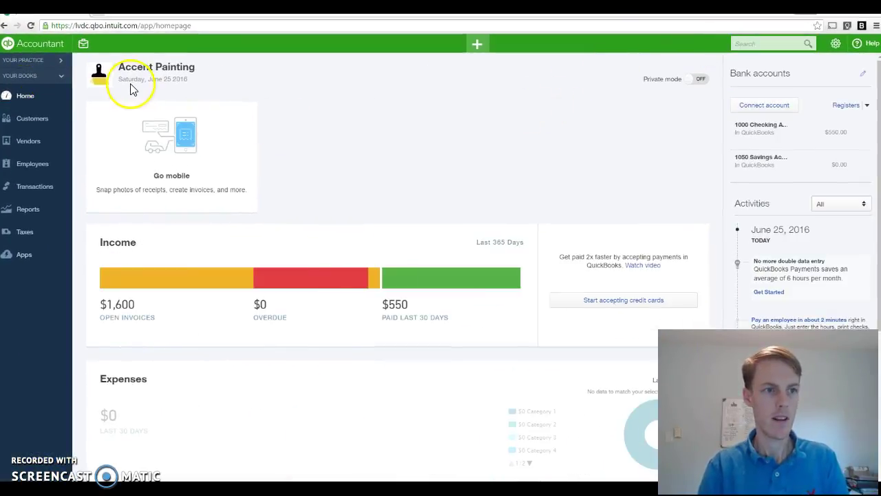
mouse_move(147, 169)
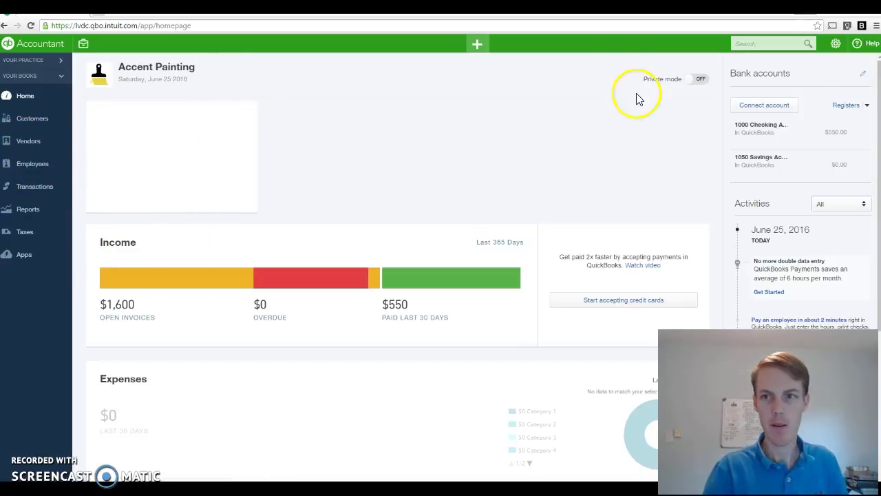
click(836, 44)
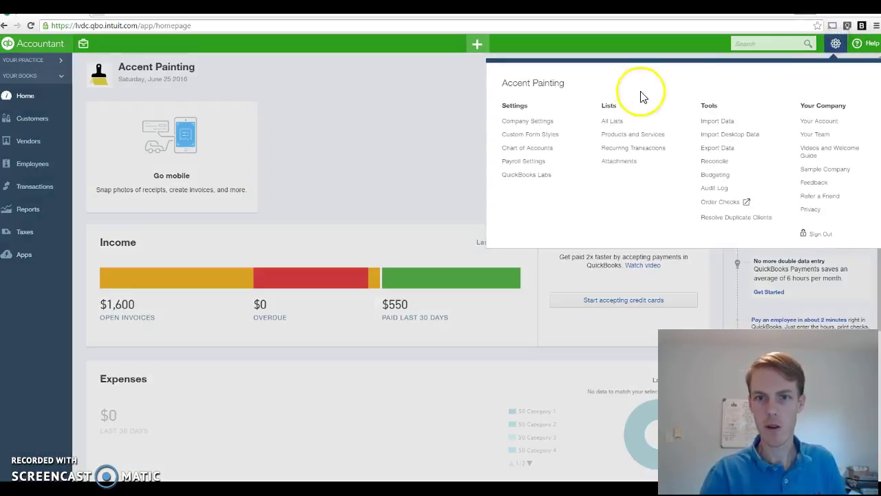
click(639, 135)
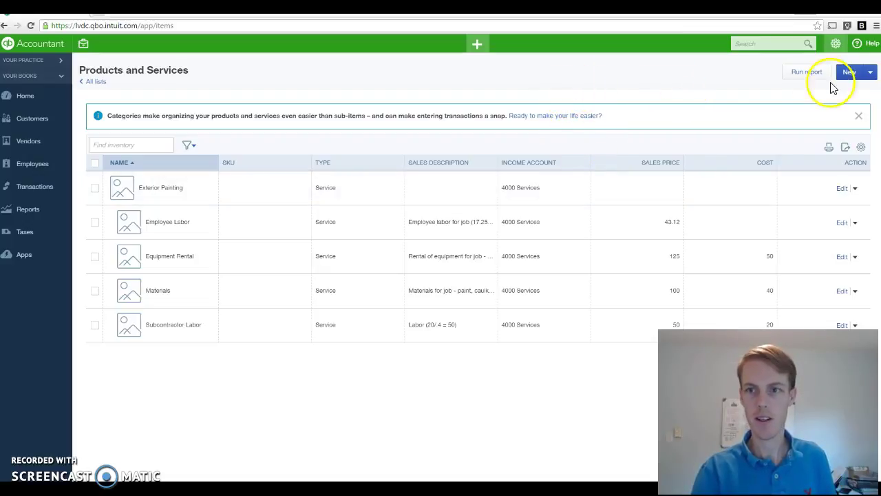
Open the Standard custom form style, review its activity table column settings, and close it without changes.
click(837, 48)
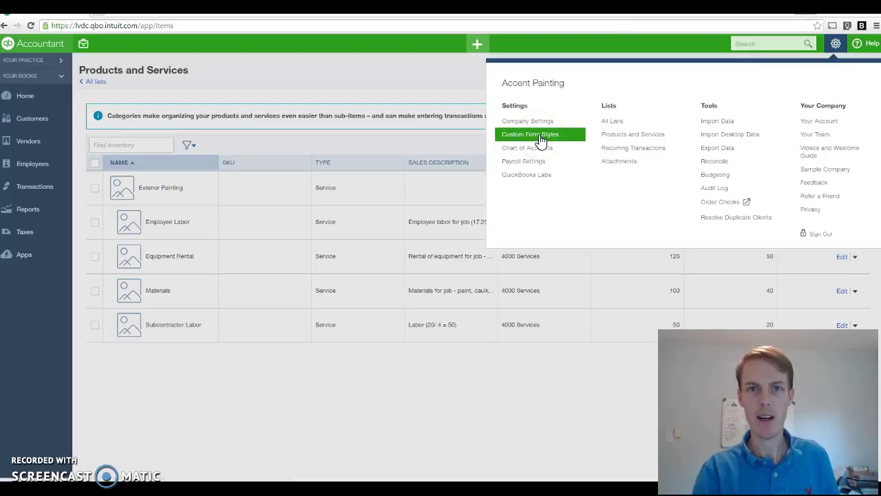
click(541, 138)
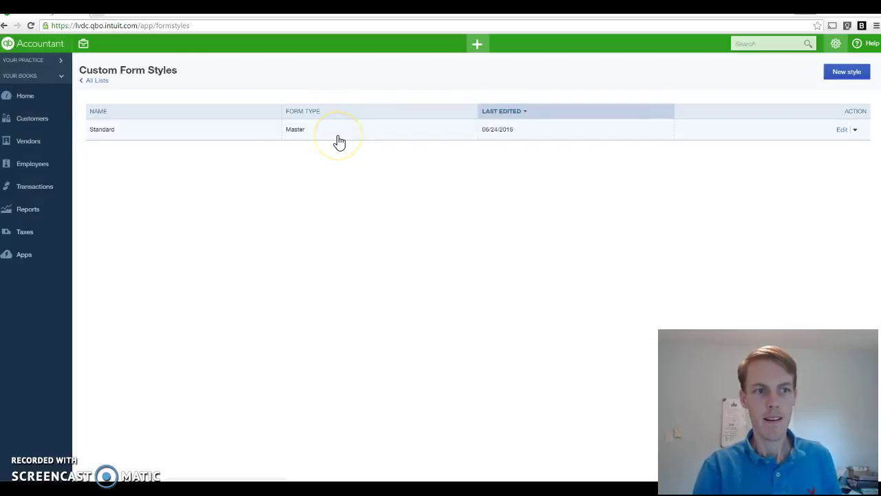
click(337, 138)
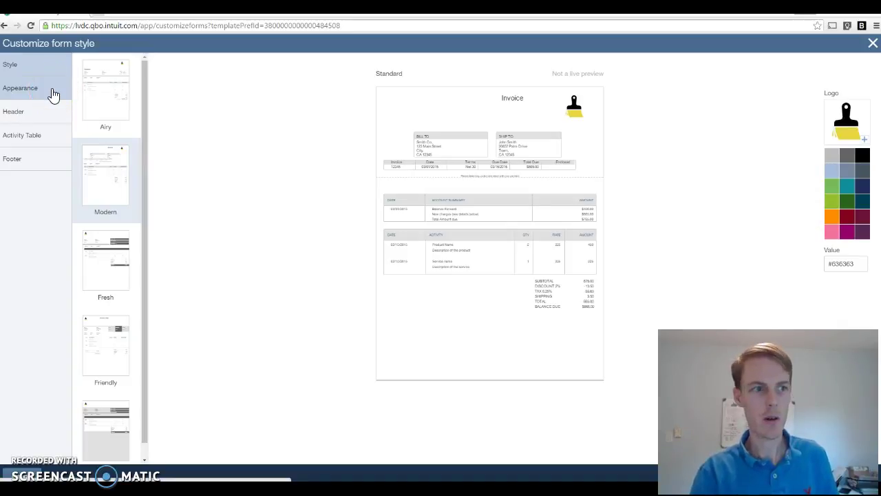
click(43, 141)
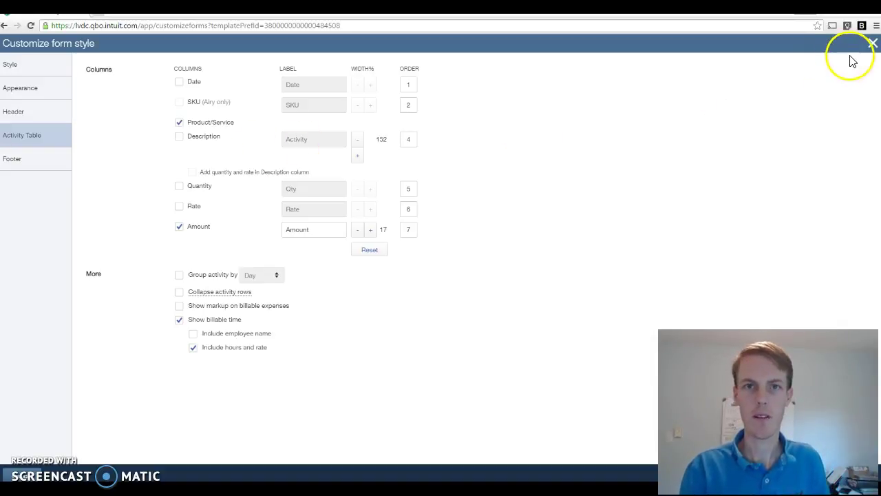
click(872, 43)
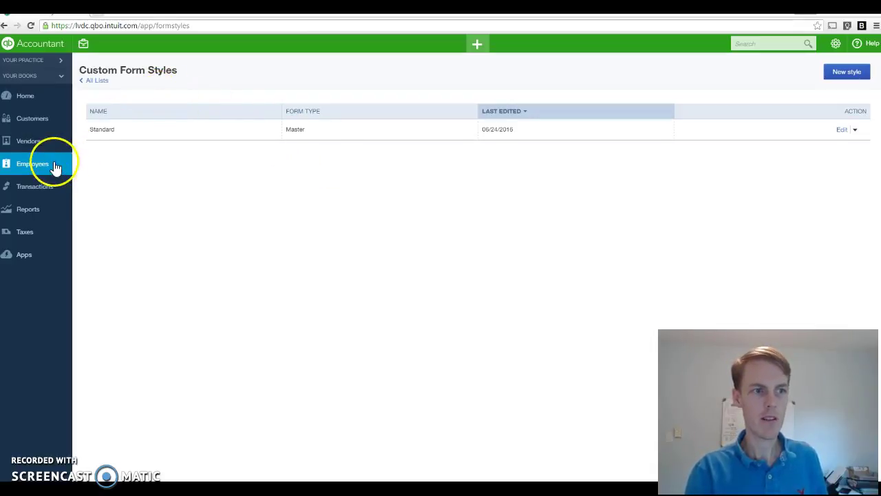
Open the first sub-customer from the customer list and review its customer information, including the sub-customer and billing settings.
click(50, 126)
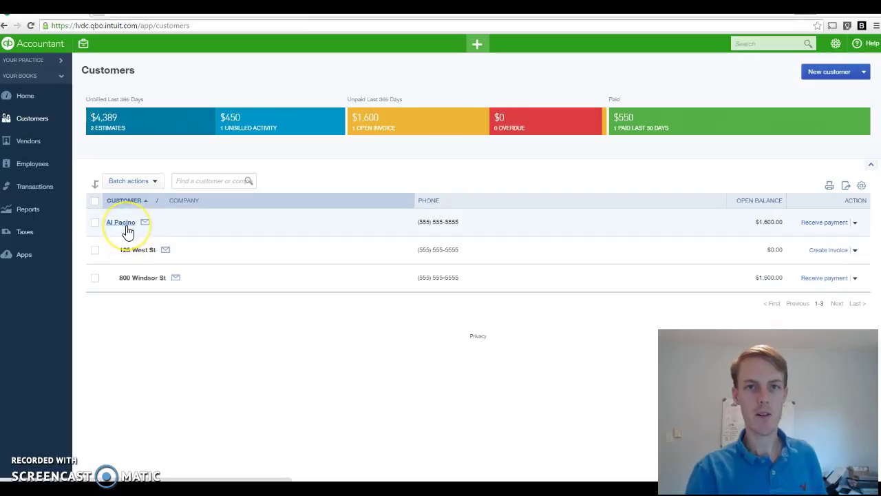
click(142, 252)
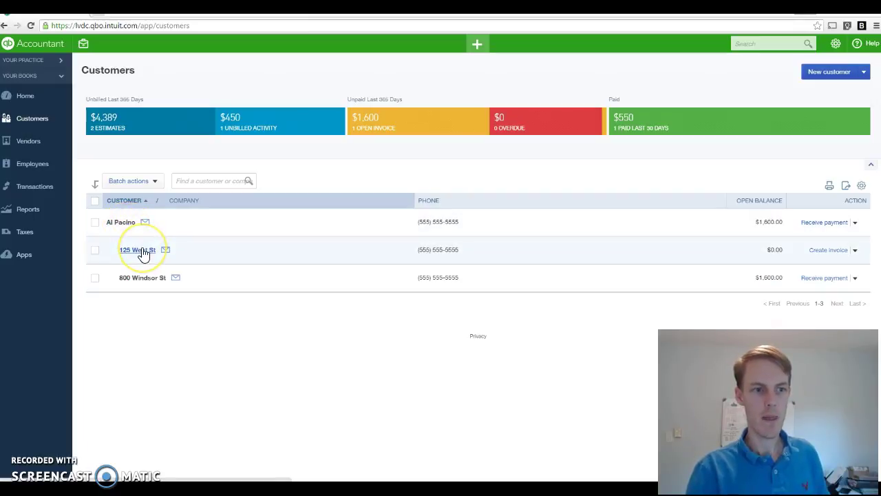
click(142, 252)
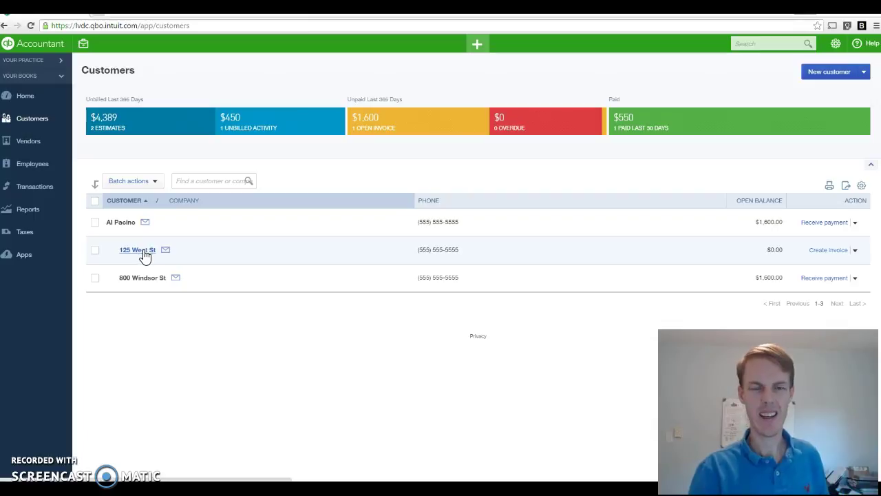
click(146, 258)
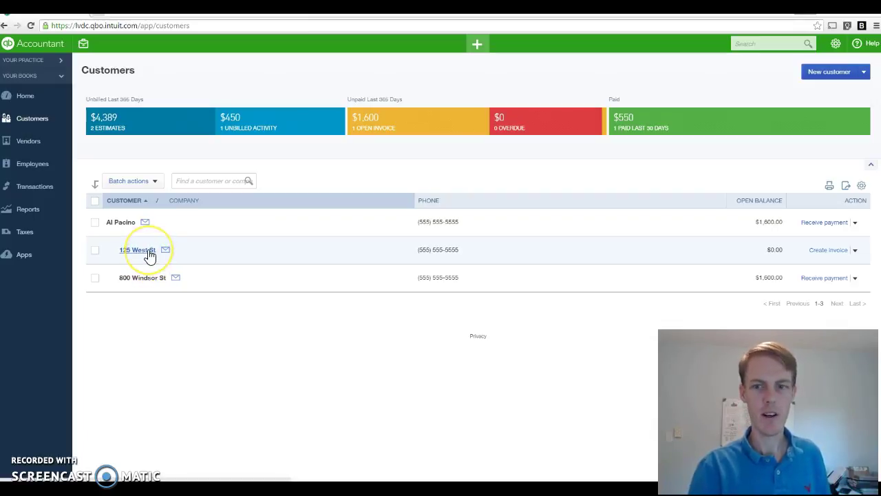
click(149, 252)
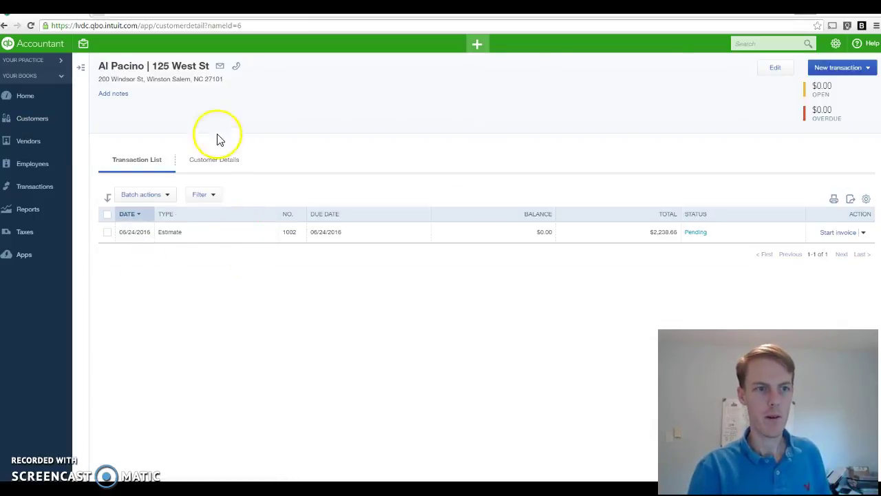
click(778, 69)
click(282, 177)
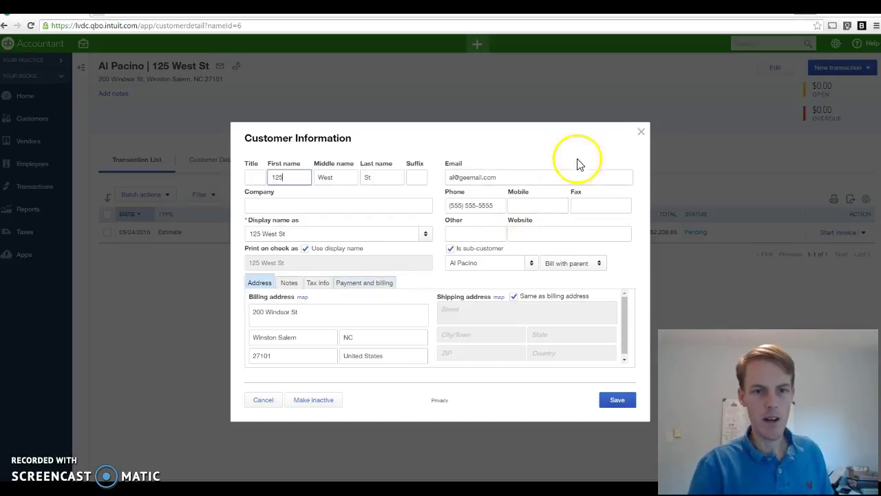
click(641, 133)
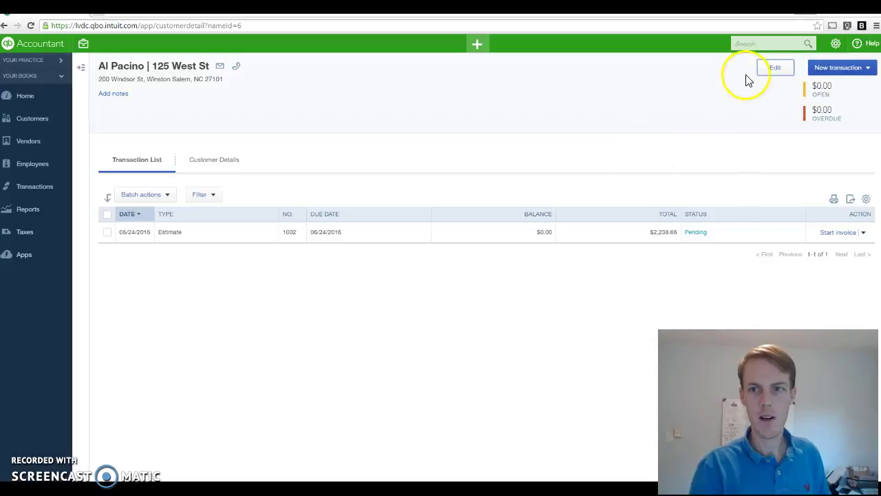
Look at the options for creating a transaction and open the sub-customer's existing pending estimate.
click(476, 45)
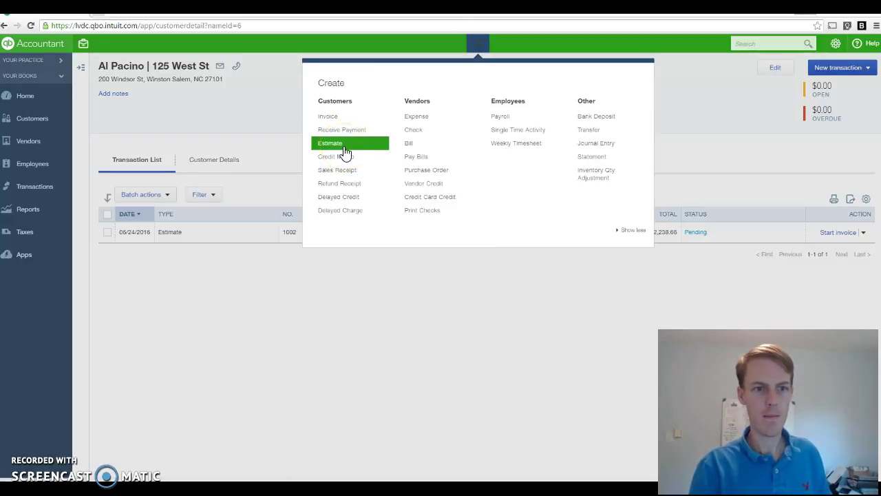
click(276, 135)
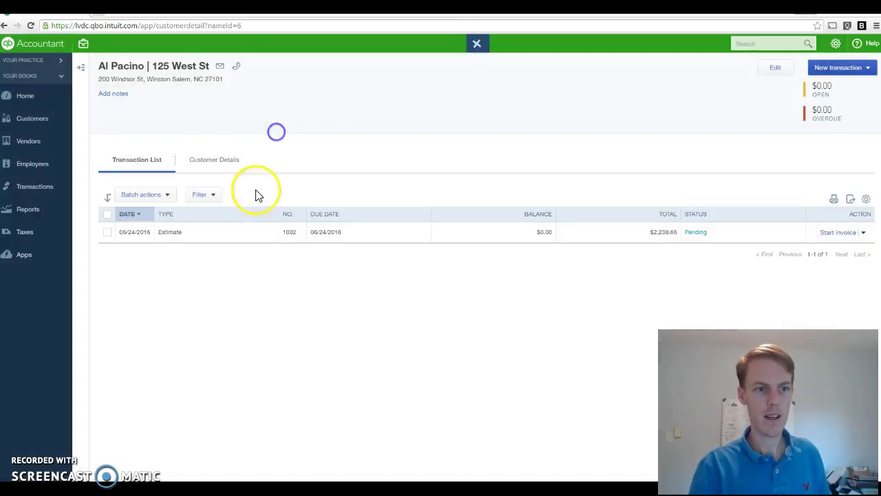
click(217, 236)
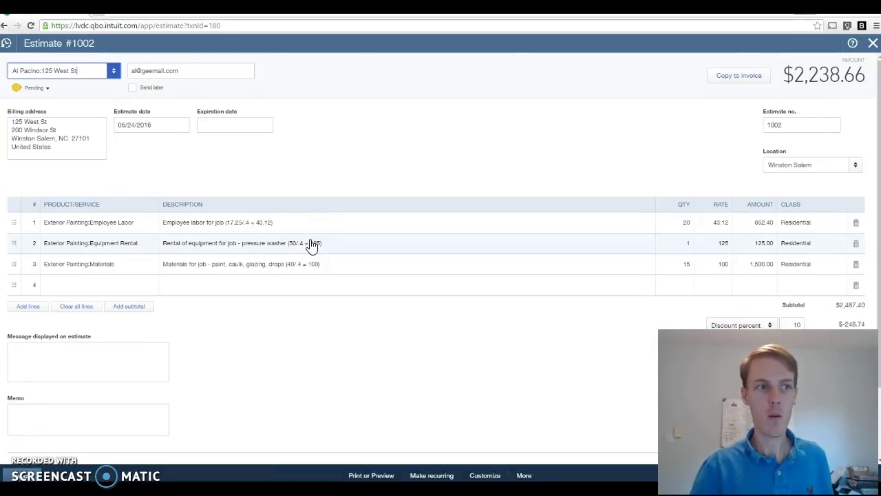
Check the customer and location choices available on the estimate, leaving both selections as they are.
click(114, 72)
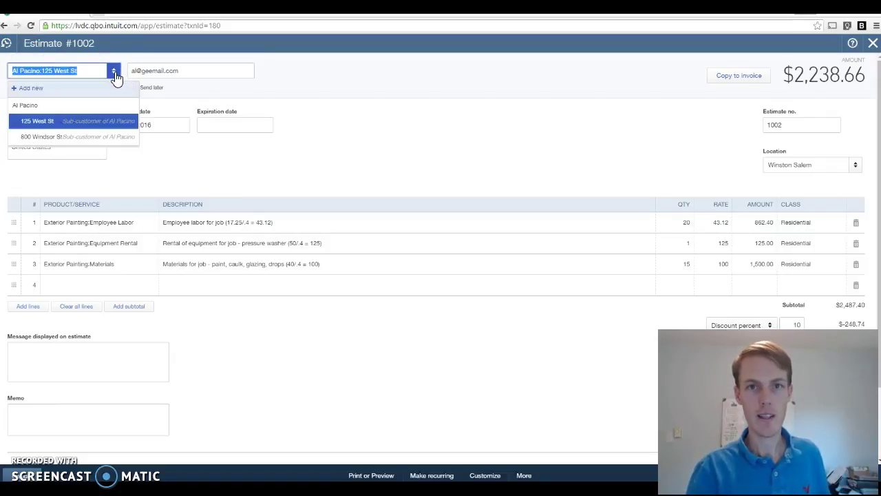
click(36, 112)
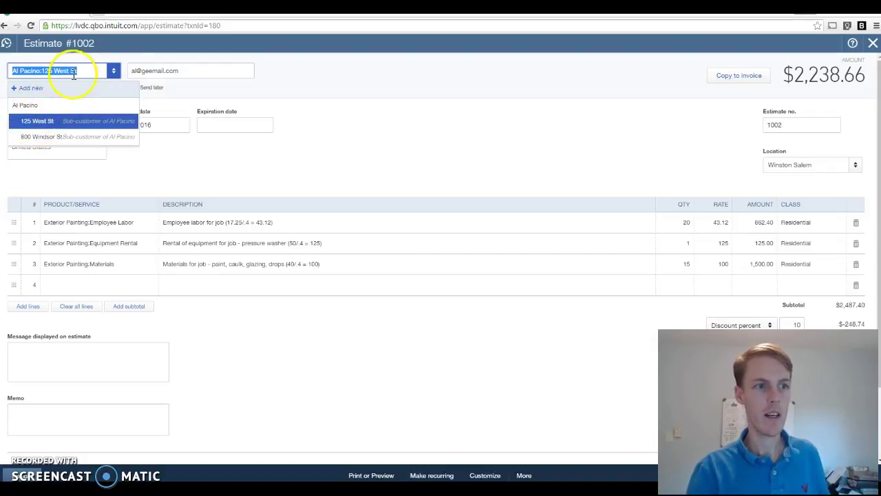
click(324, 113)
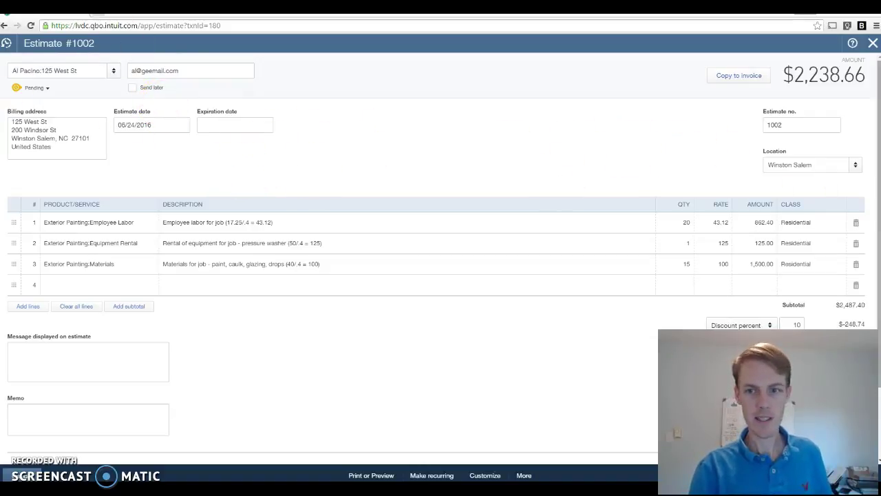
click(861, 168)
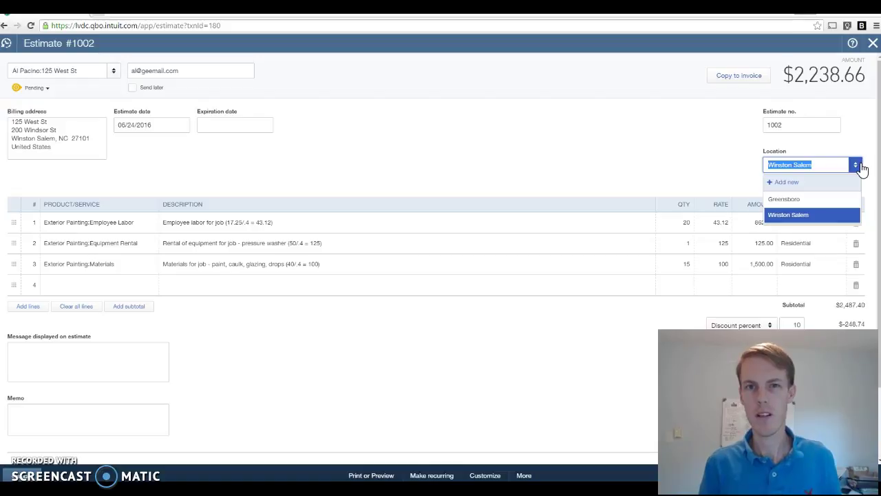
click(699, 162)
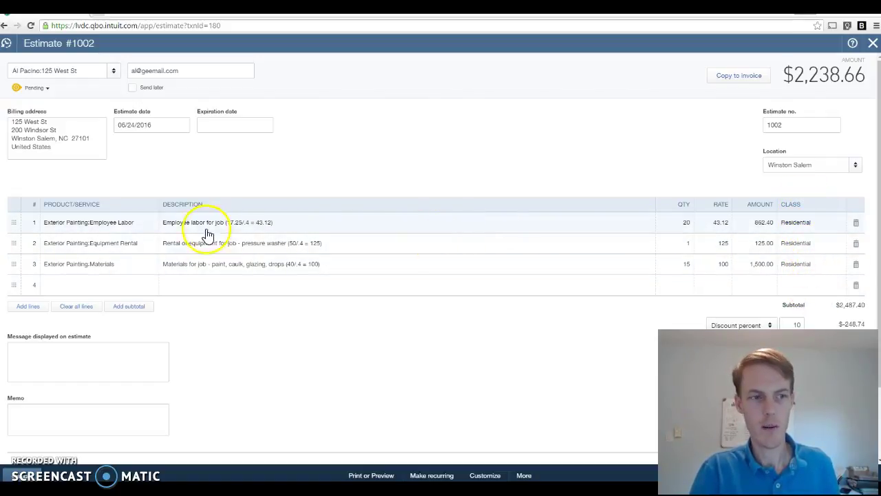
Review the product/service choices for the estimate's first line and select Employee Labor under Exterior Painting.
click(153, 228)
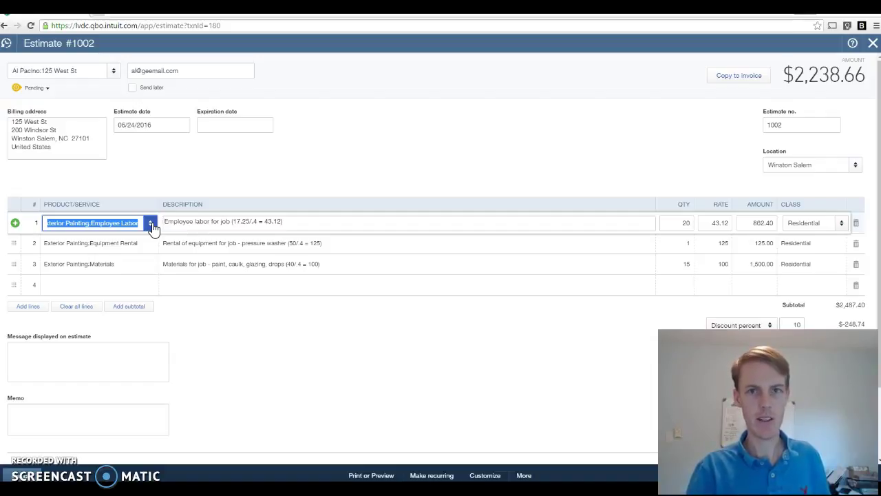
click(150, 224)
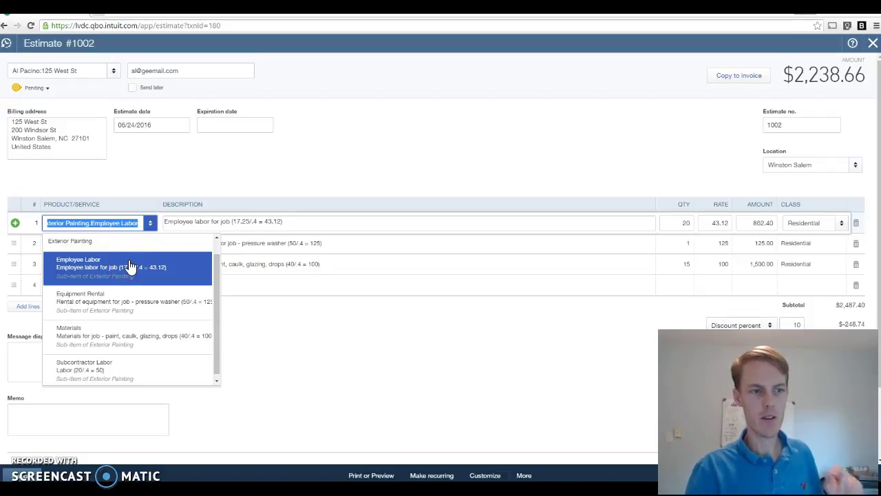
click(129, 266)
Examine the employee labor line's description, its cost and marked-up rate calculation, and its quantity.
click(201, 222)
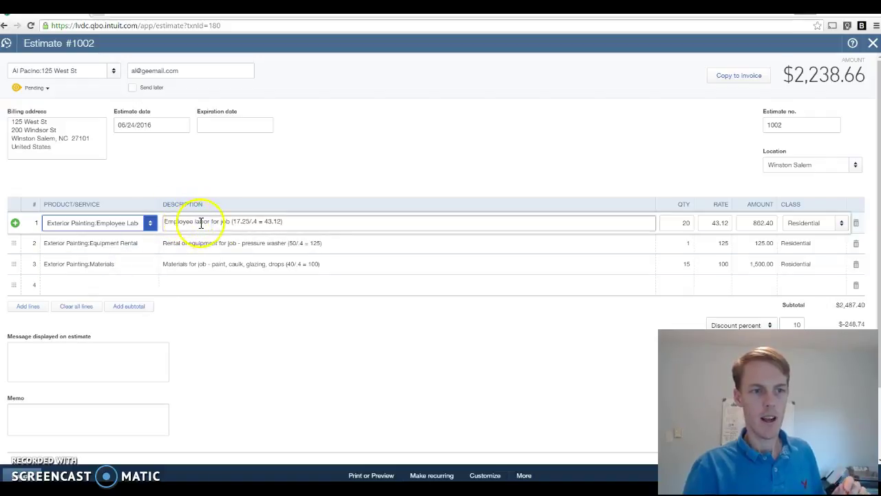
drag(295, 221, 151, 222)
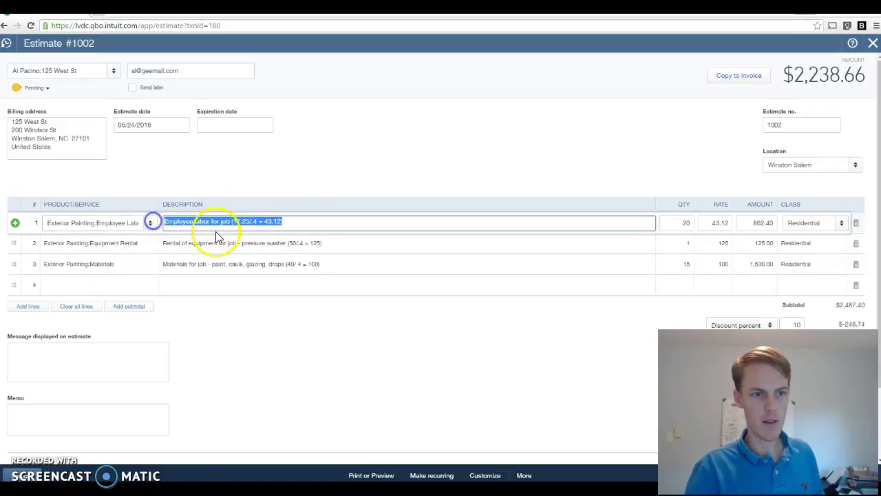
click(248, 222)
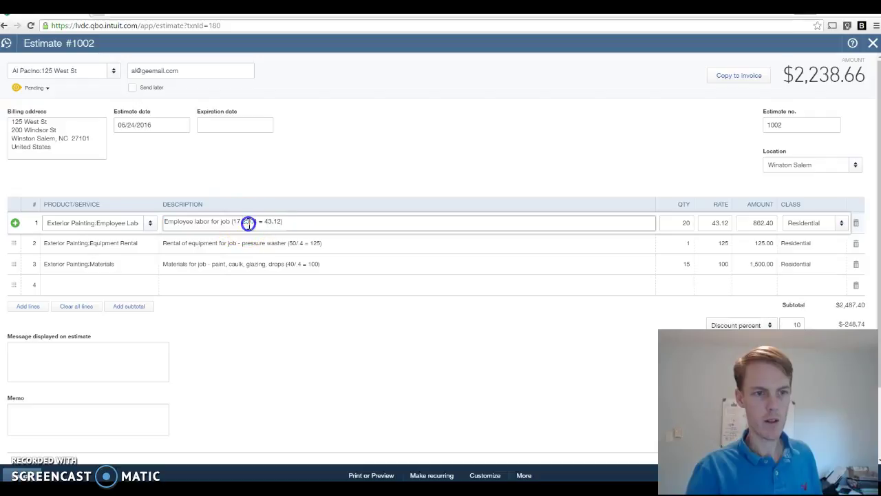
drag(247, 222, 233, 222)
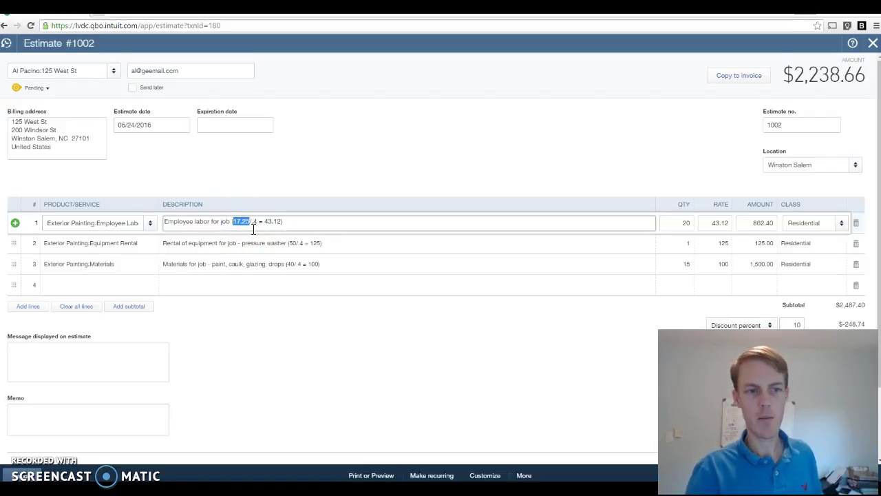
drag(261, 222, 281, 222)
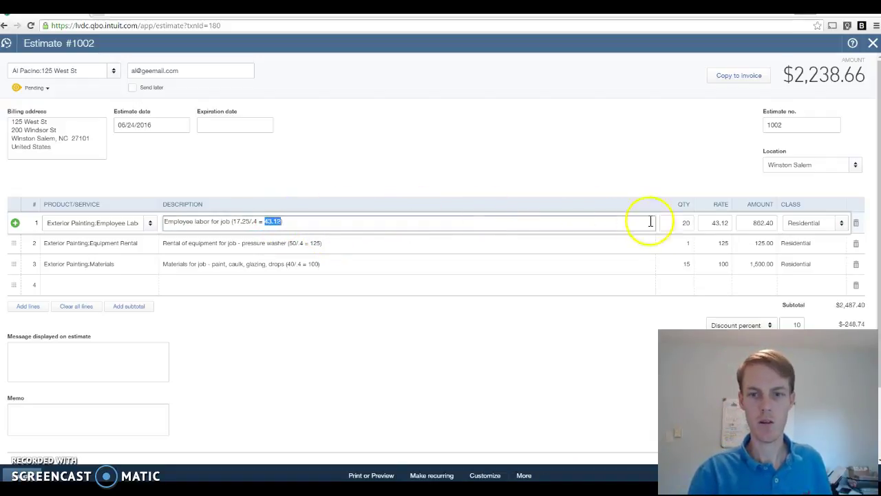
click(680, 223)
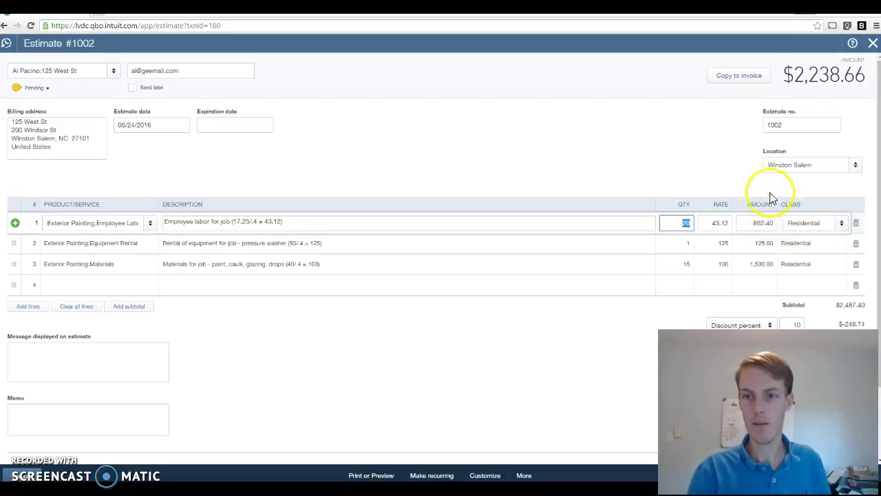
click(723, 181)
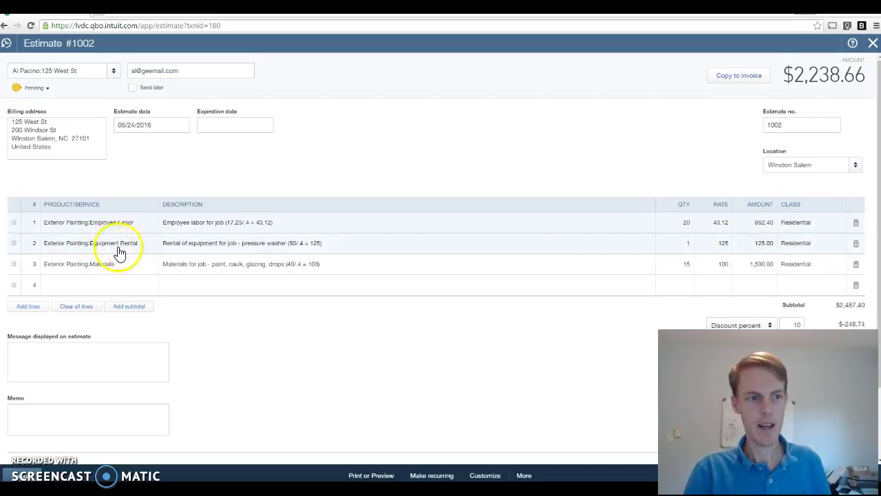
Examine the equipment rental line's product, pressure washer description, quantity and marked-up rate.
click(145, 248)
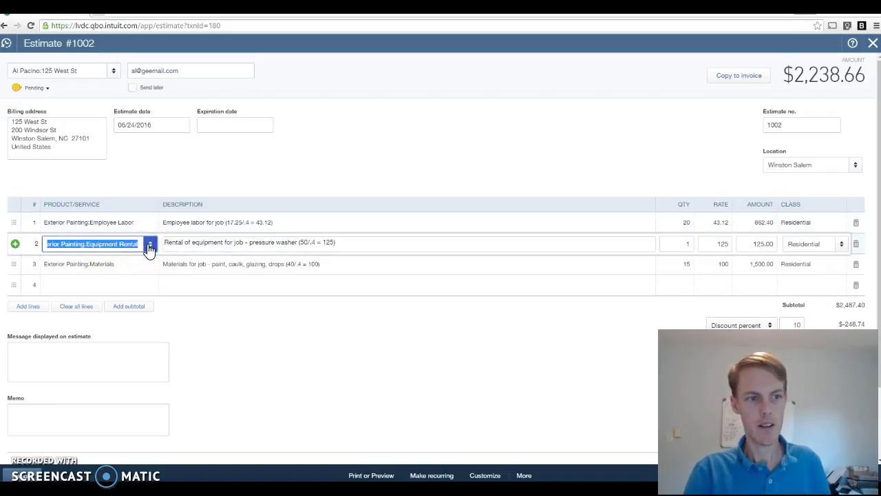
click(344, 240)
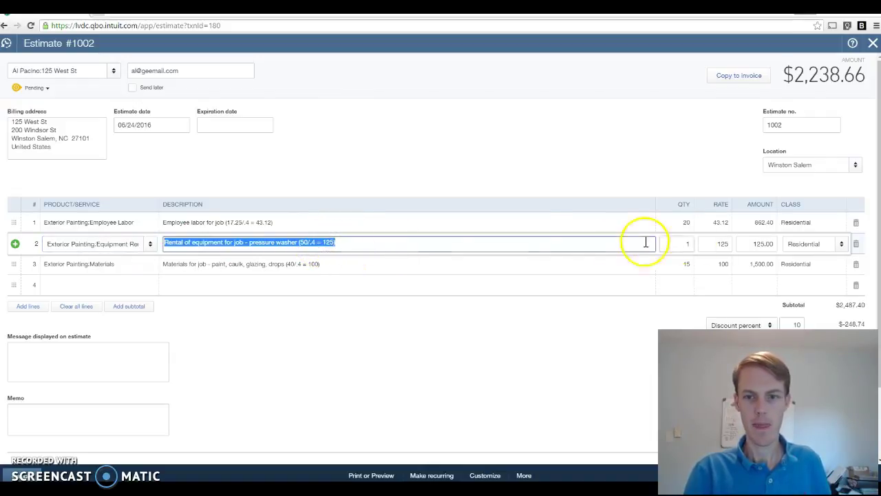
click(678, 244)
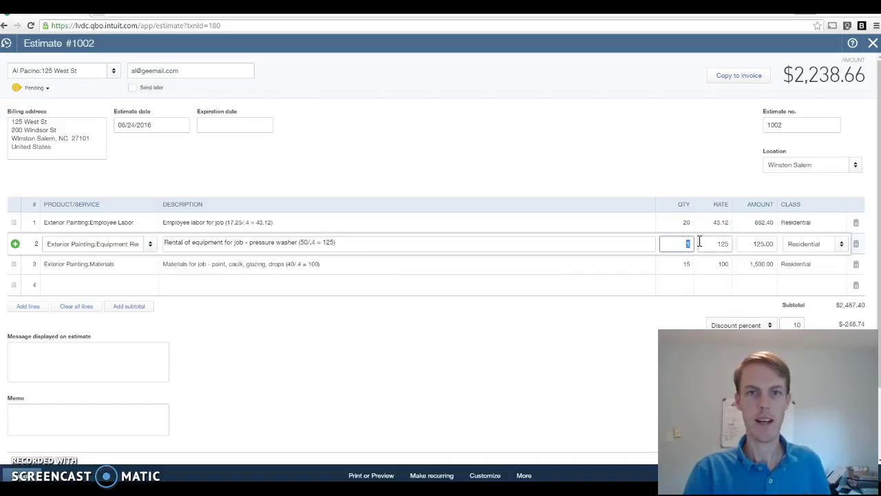
click(709, 244)
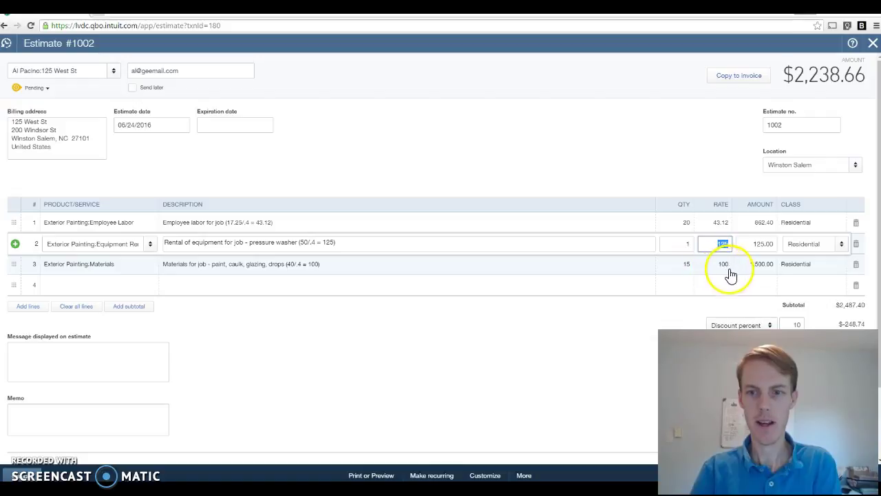
Examine the materials line's rate and the items and markup calculation listed in its description.
click(719, 271)
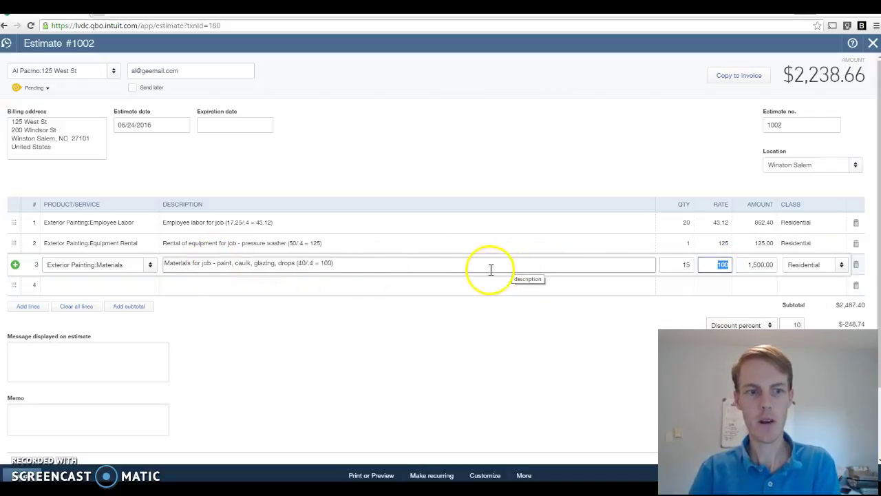
drag(296, 263, 217, 265)
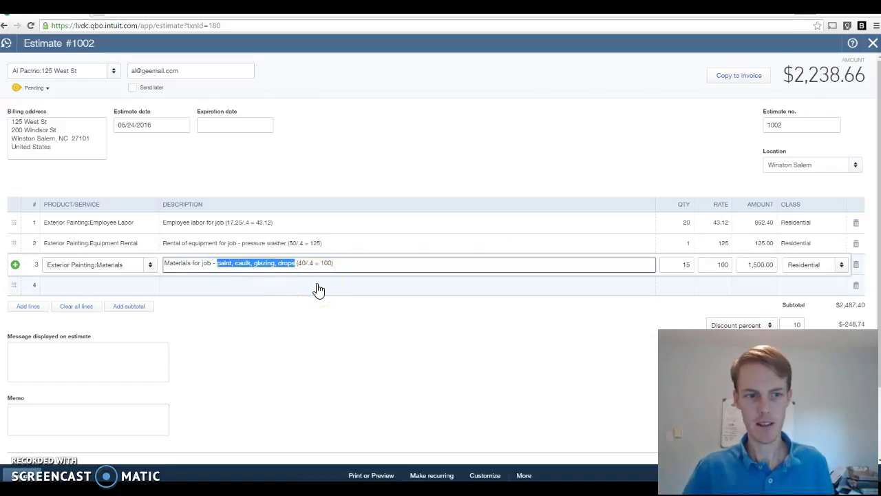
click(413, 141)
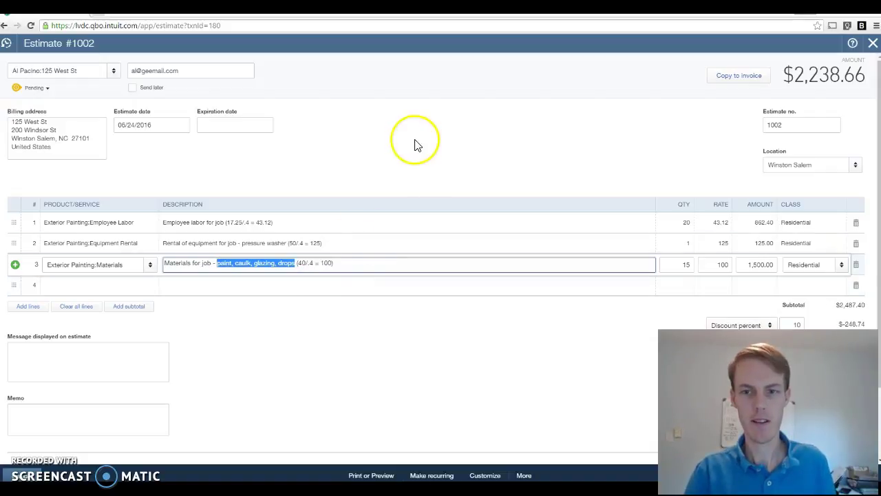
click(487, 157)
click(720, 279)
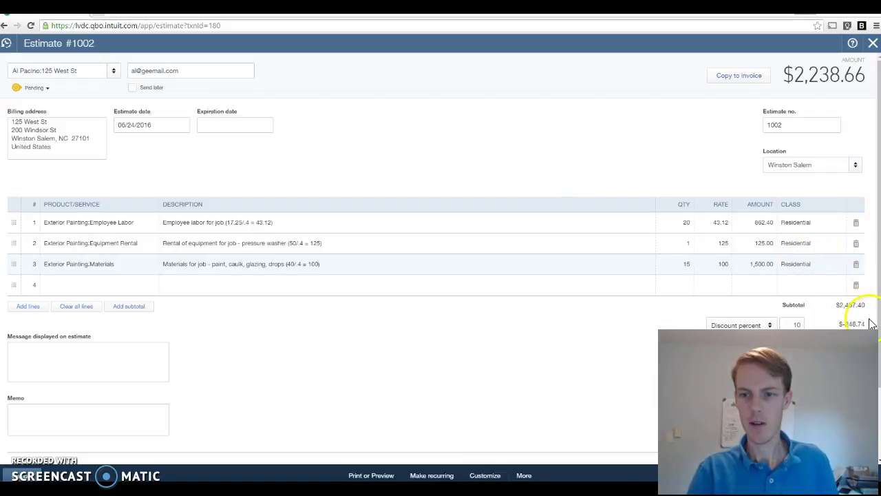
Review the estimate's subtotal and its percentage discount without changing the discount value.
click(786, 324)
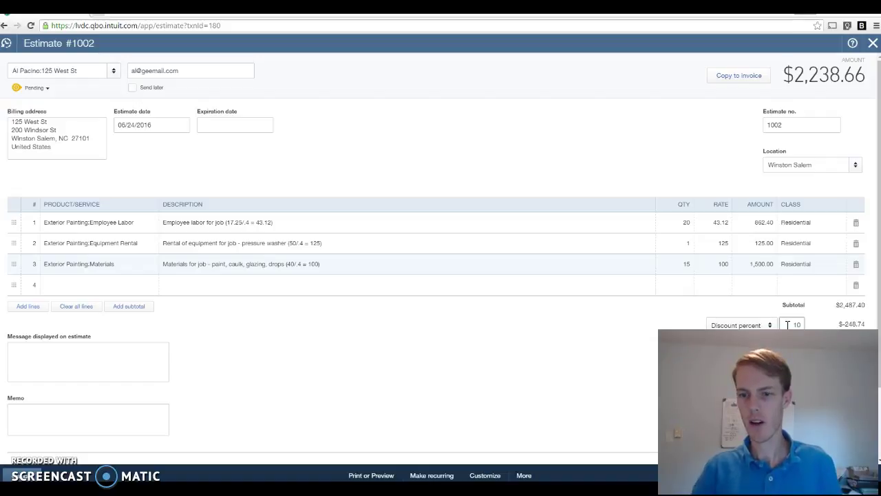
click(865, 311)
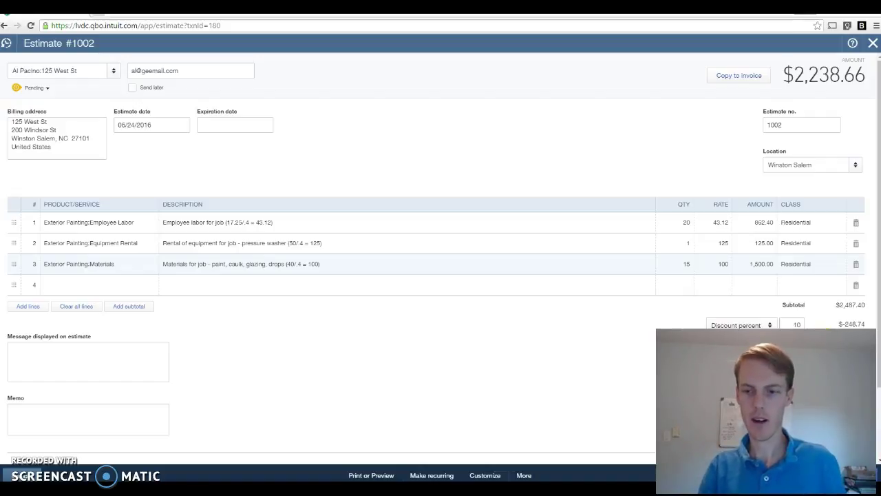
click(800, 323)
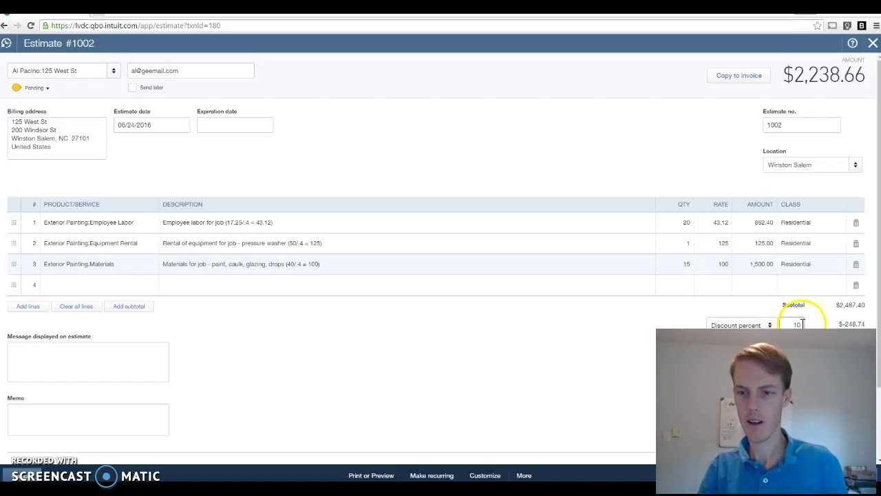
double_click(797, 323)
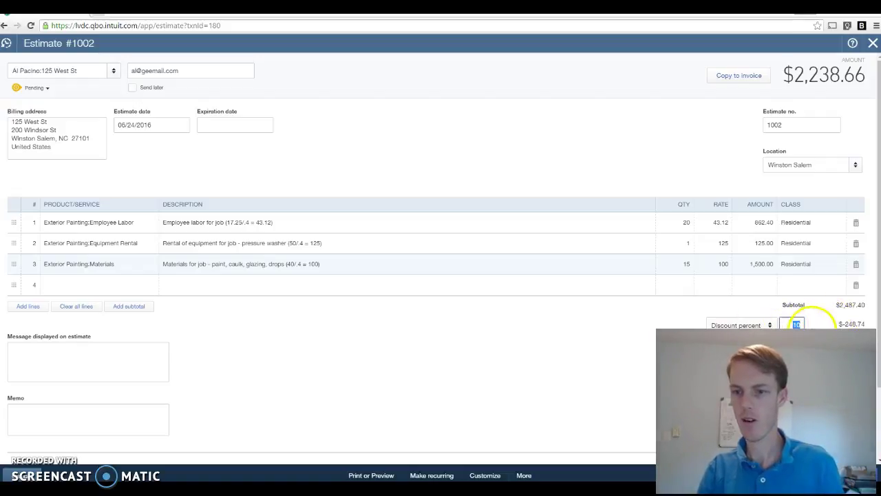
click(668, 327)
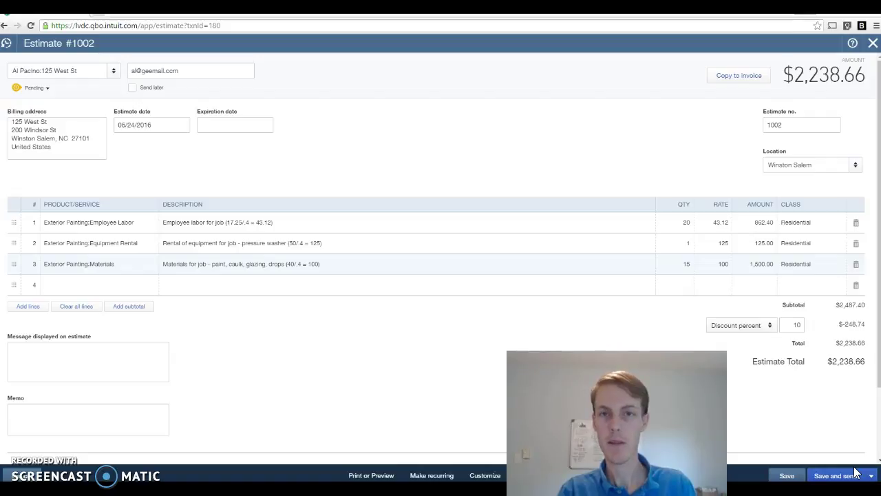
Open the estimate's email preview, review the printed form down to the acceptance lines, and close it without sending.
click(856, 474)
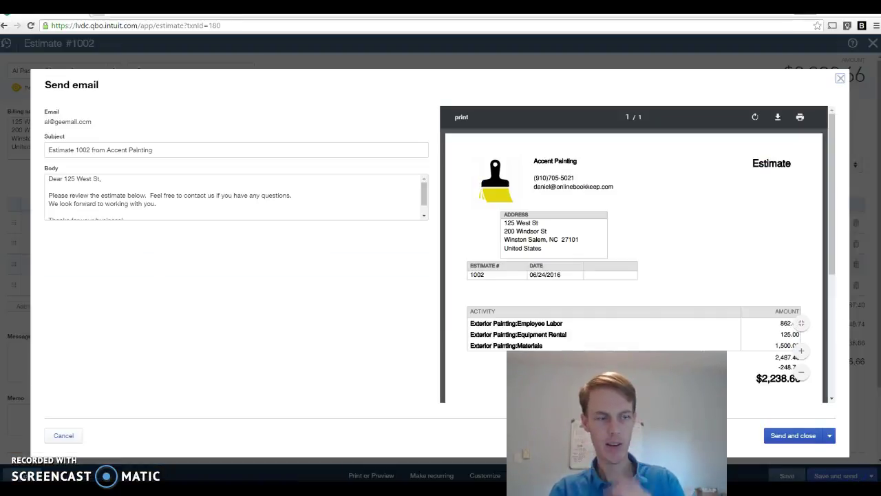
click(465, 194)
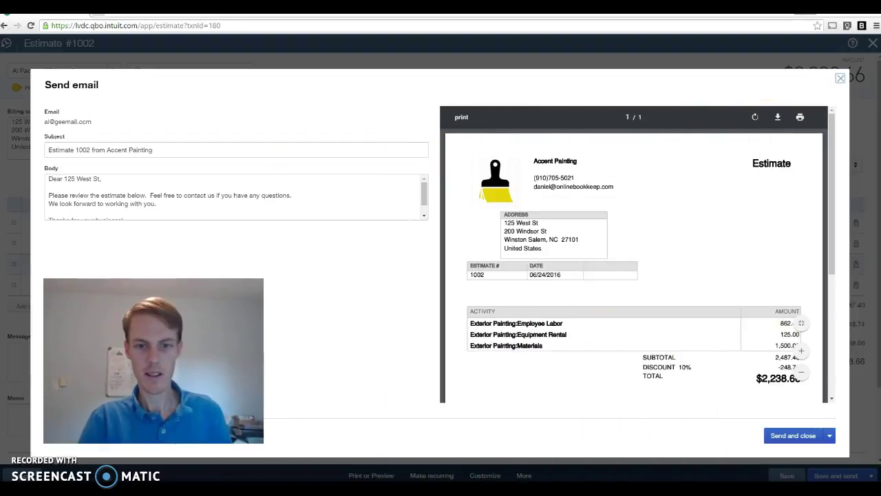
click(587, 358)
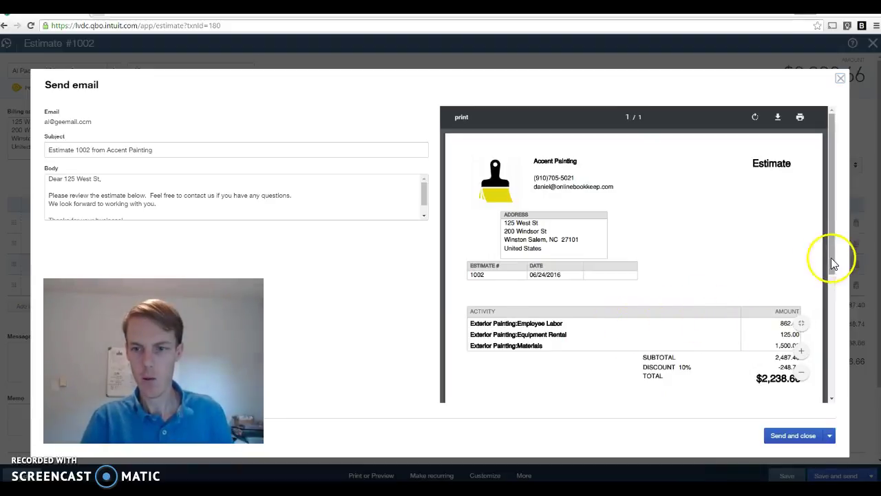
drag(831, 260, 831, 310)
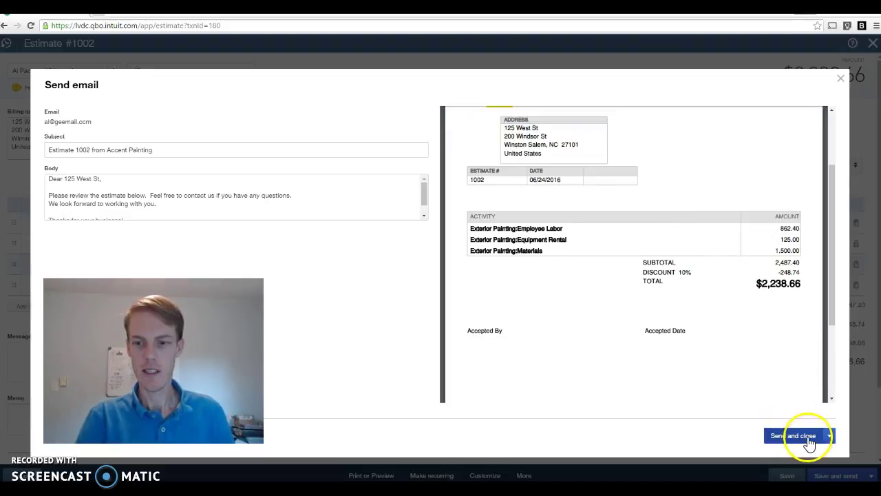
click(841, 82)
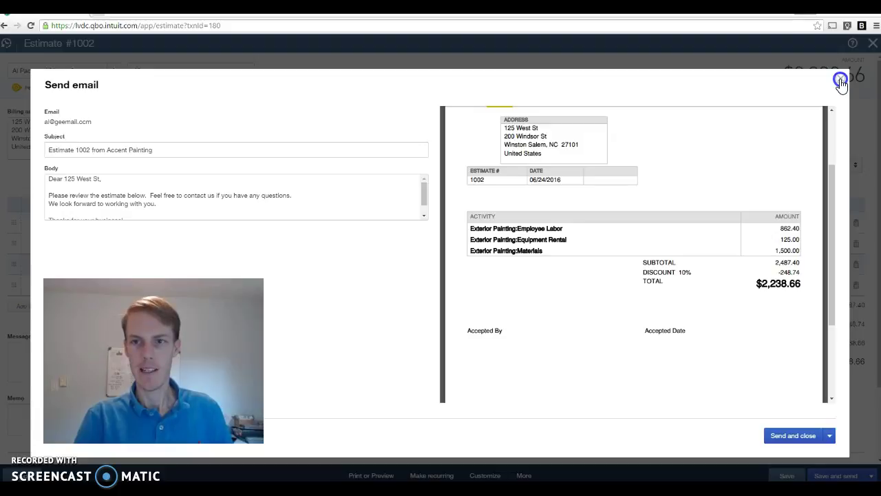
click(840, 82)
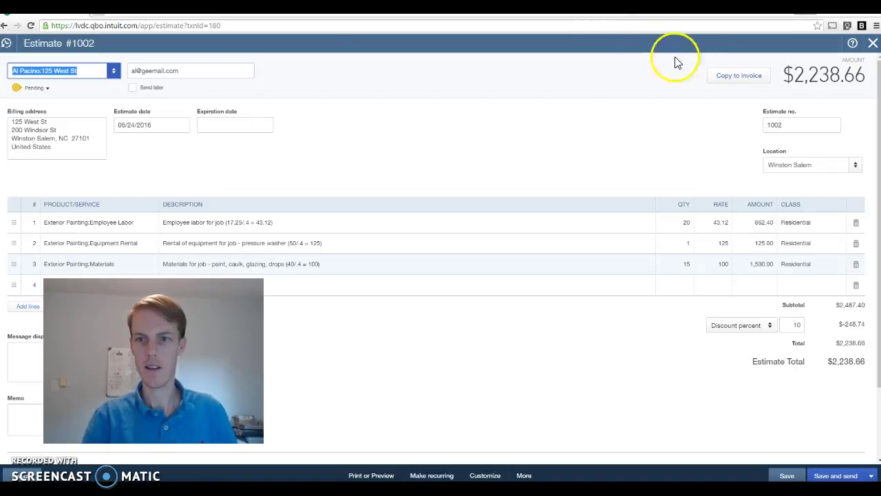
Copy the pending estimate to a new invoice for the same sub-customer.
click(741, 77)
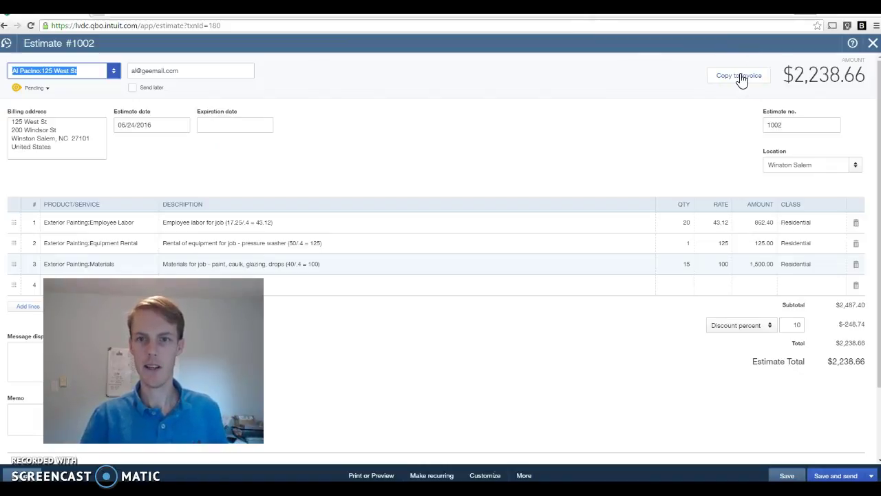
click(737, 77)
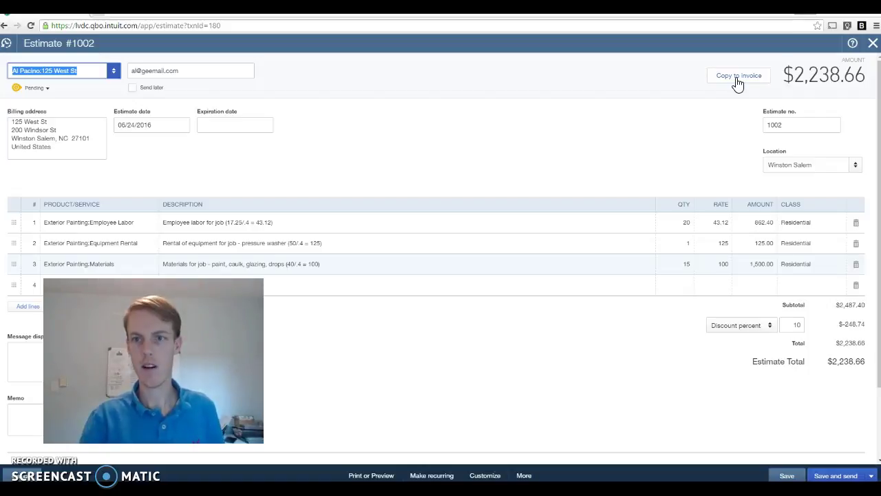
click(735, 77)
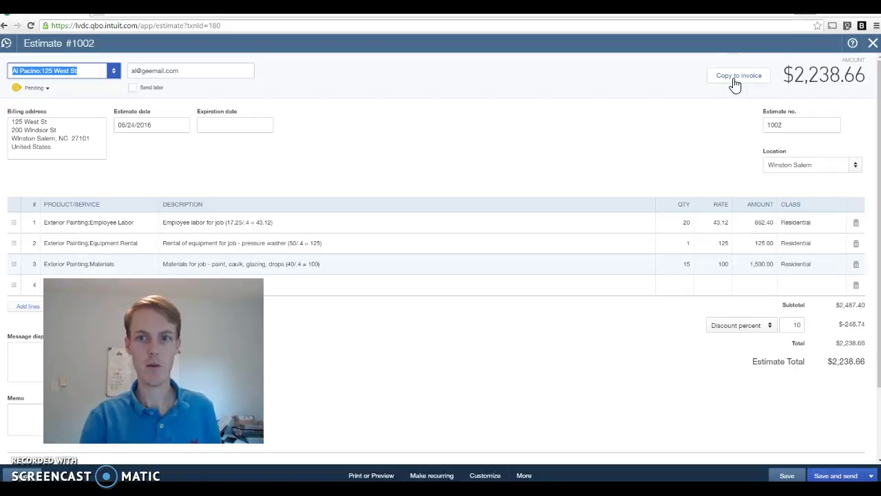
click(734, 80)
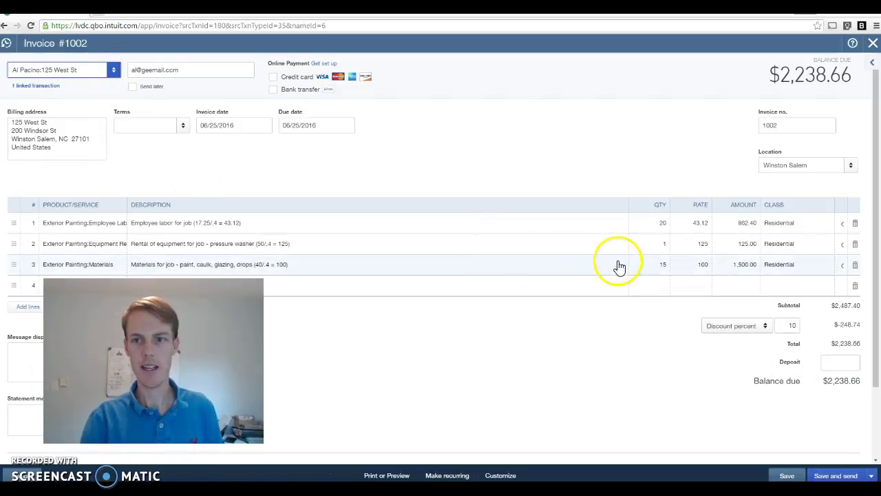
Enter a deposit of 1500 on the invoice and check the updated totals.
click(832, 364)
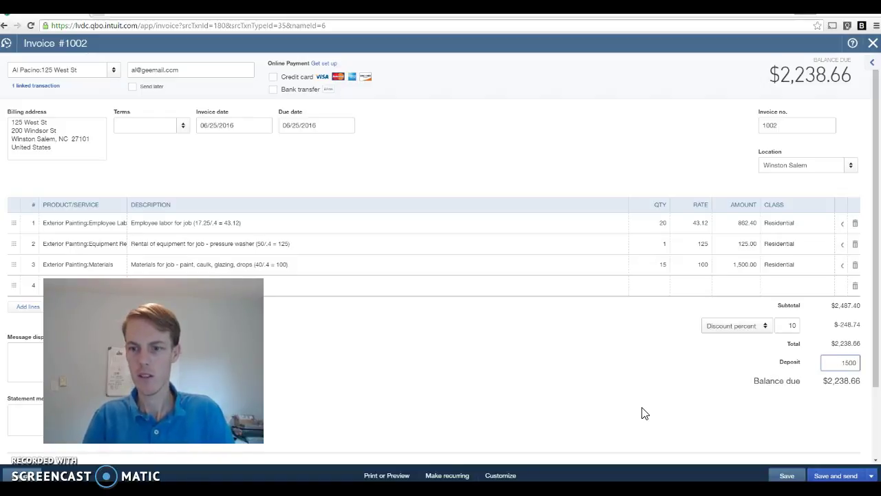
click(641, 409)
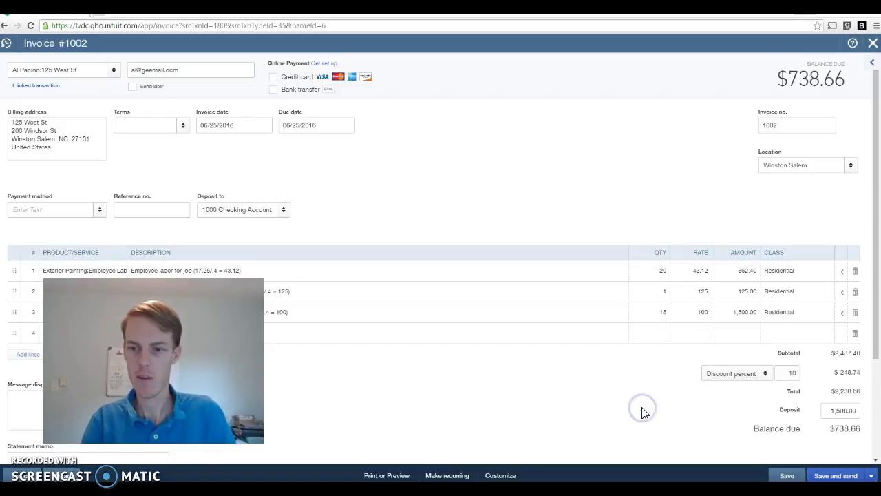
scroll(692, 403, down, 1)
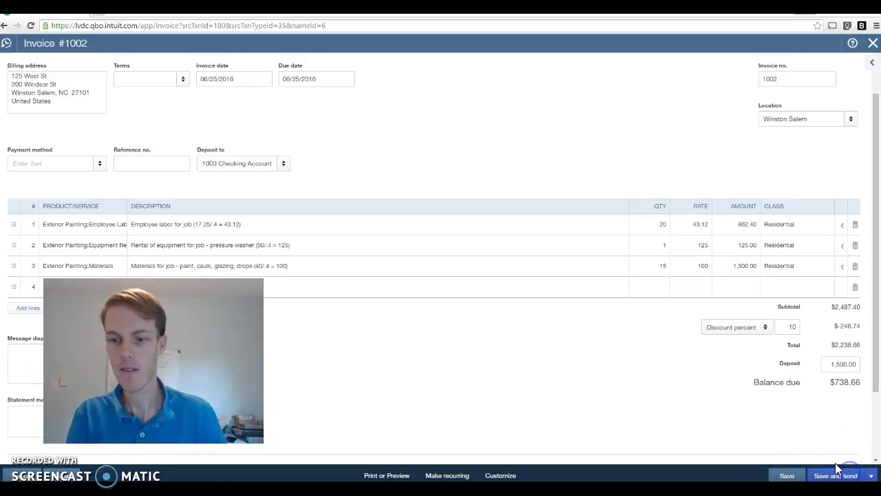
Save the invoice and review its email preview, closing the preview without sending.
click(850, 475)
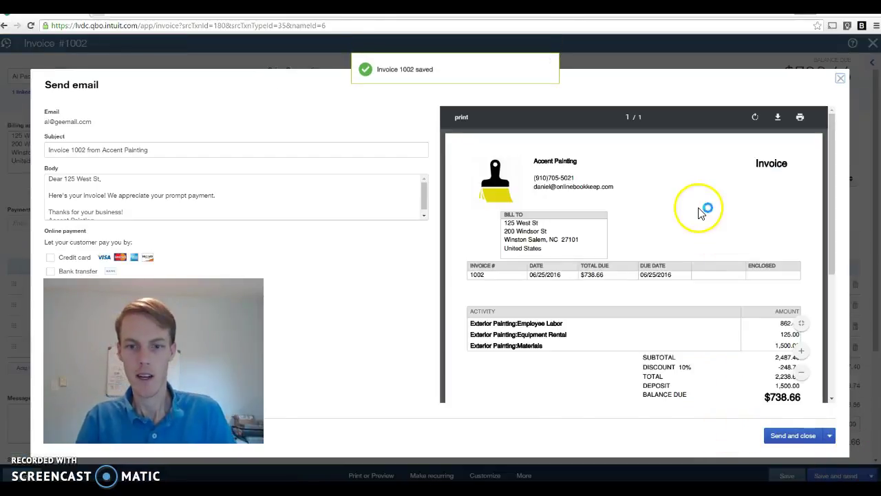
scroll(709, 262, down, 3)
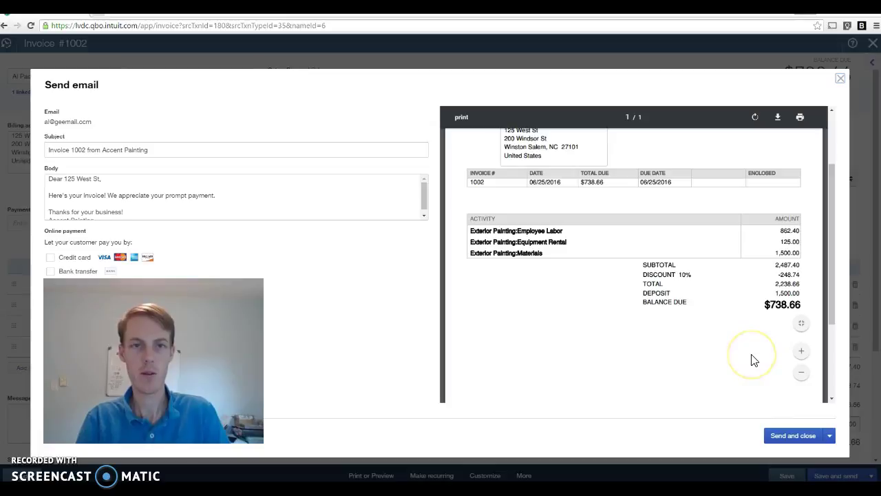
click(841, 82)
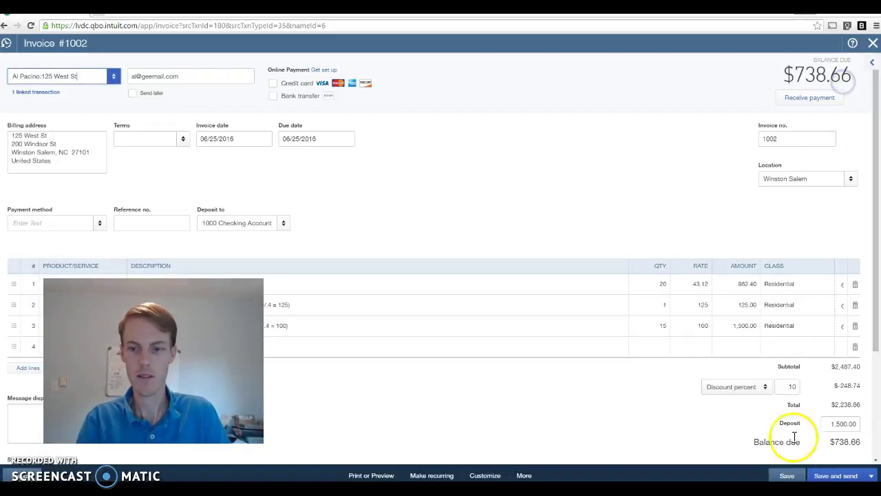
Save the invoice again and close it to return to the sub-customer's transaction list.
click(780, 474)
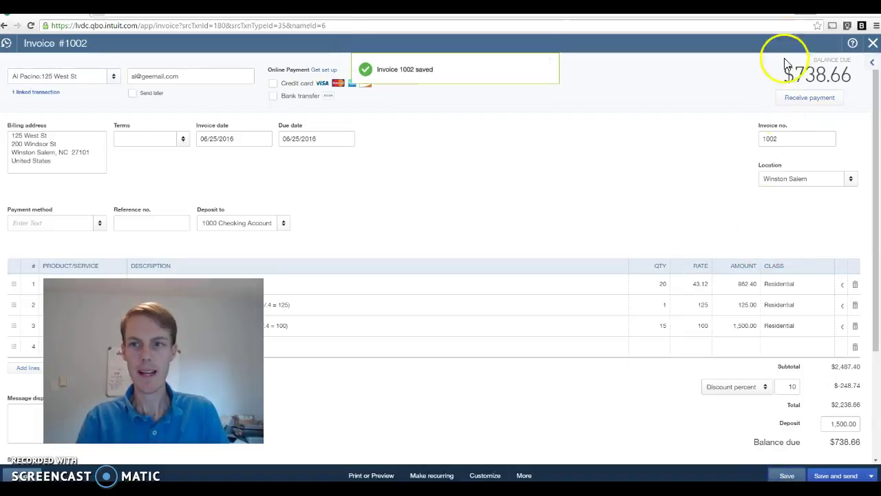
click(872, 44)
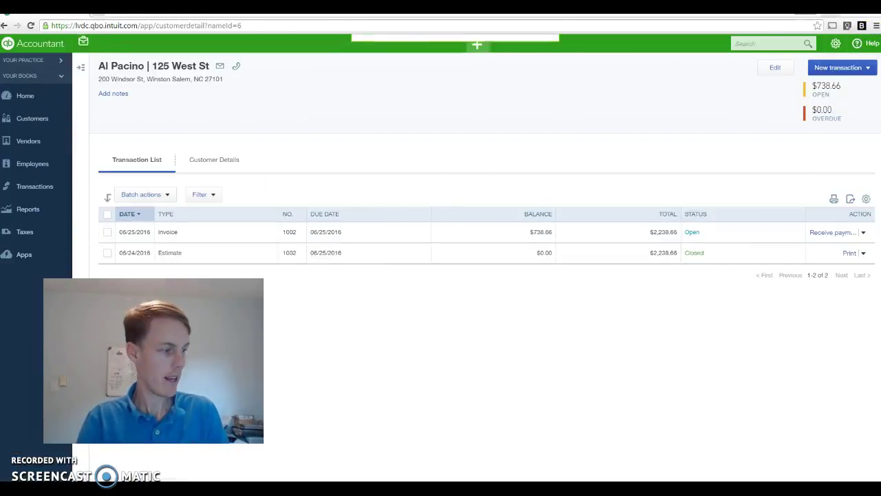